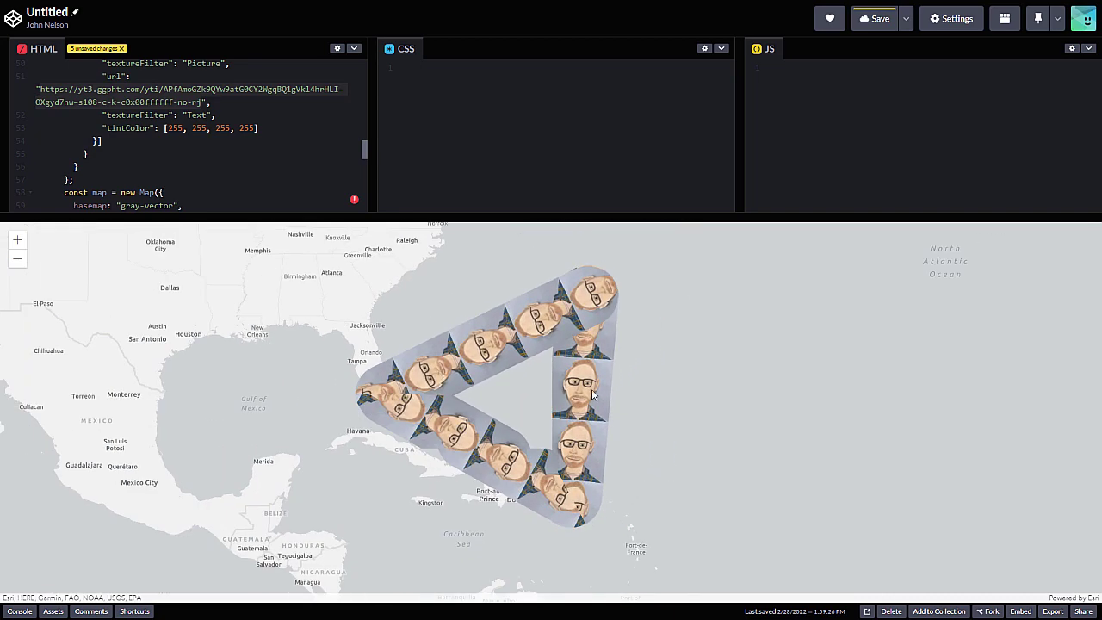
{"action": "scroll", "coordinate": [584, 396], "scroll_direction": "up", "scroll_amount": 2}
{"action": "scroll", "coordinate": [581, 395], "scroll_direction": "down", "scroll_amount": 2}
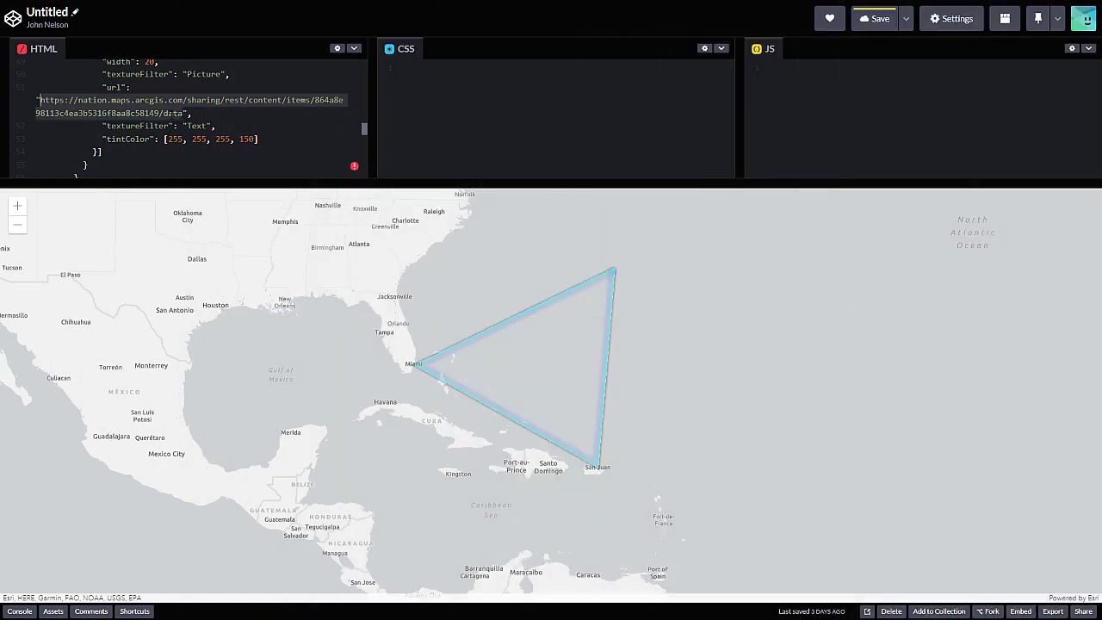
{"action": "scroll", "coordinate": [548, 322], "scroll_direction": "up", "scroll_amount": 1}
{"action": "scroll", "coordinate": [470, 318], "scroll_direction": "down", "scroll_amount": 1}
{"action": "scroll", "coordinate": [468, 322], "scroll_direction": "down", "scroll_amount": 1}
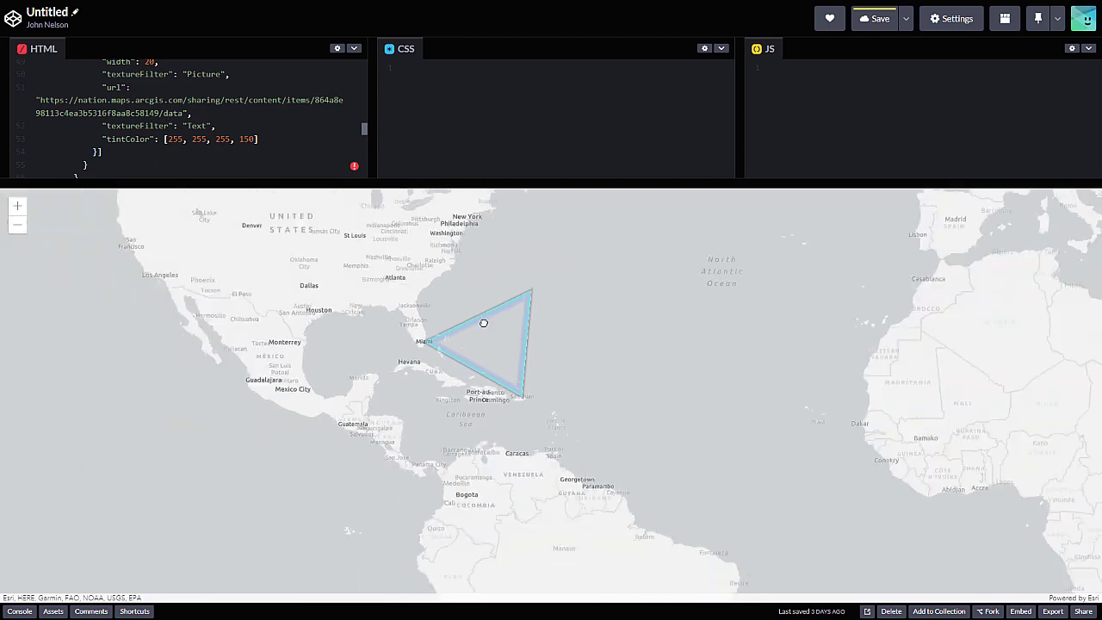
{"action": "scroll", "coordinate": [527, 301], "scroll_direction": "down", "scroll_amount": 1}
{"action": "scroll", "coordinate": [520, 317], "scroll_direction": "up", "scroll_amount": 2}
{"action": "scroll", "coordinate": [519, 317], "scroll_direction": "up", "scroll_amount": 1}
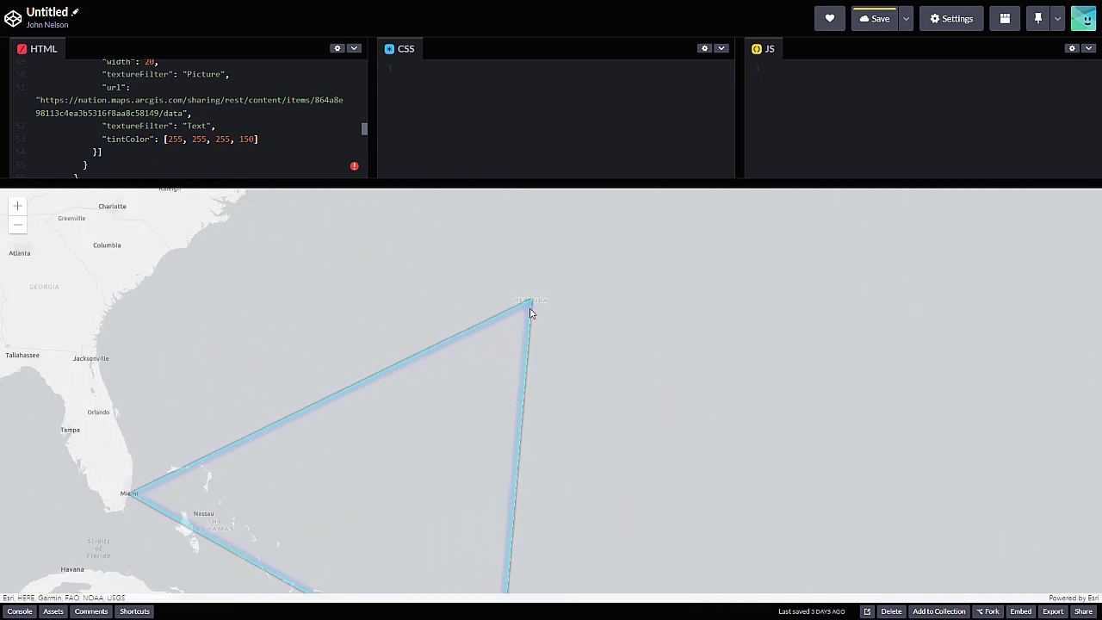
{"action": "scroll", "coordinate": [531, 313], "scroll_direction": "up", "scroll_amount": 1}
{"action": "scroll", "coordinate": [542, 340], "scroll_direction": "up", "scroll_amount": 1}
{"action": "scroll", "coordinate": [460, 468], "scroll_direction": "up", "scroll_amount": 1}
{"action": "scroll", "coordinate": [461, 468], "scroll_direction": "down", "scroll_amount": 3}
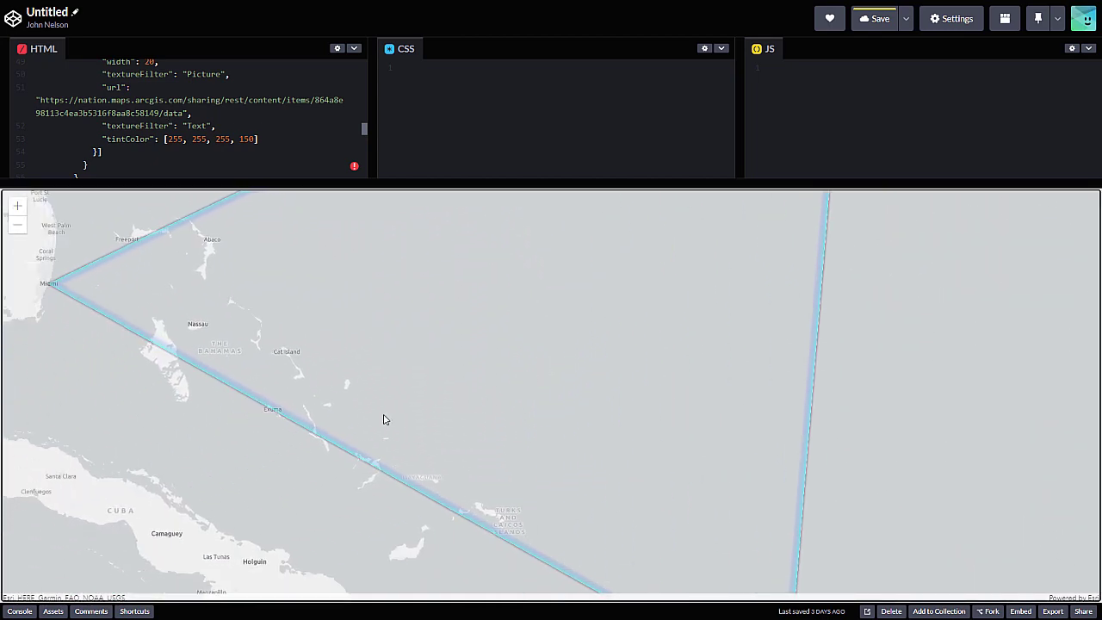
{"action": "scroll", "coordinate": [381, 418], "scroll_direction": "down", "scroll_amount": 1}
{"action": "scroll", "coordinate": [431, 460], "scroll_direction": "up", "scroll_amount": 1}
{"action": "scroll", "coordinate": [419, 471], "scroll_direction": "up", "scroll_amount": 1}
{"action": "scroll", "coordinate": [359, 422], "scroll_direction": "up", "scroll_amount": 1}
{"action": "scroll", "coordinate": [359, 420], "scroll_direction": "up", "scroll_amount": 1}
{"action": "scroll", "coordinate": [359, 417], "scroll_direction": "up", "scroll_amount": 1}
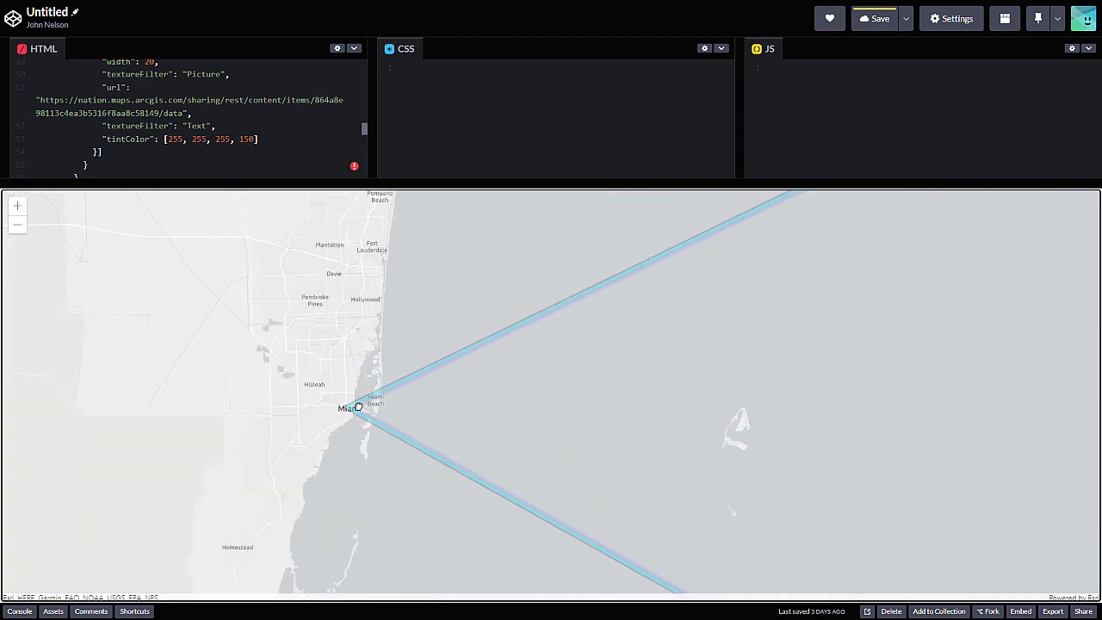
{"action": "scroll", "coordinate": [353, 420], "scroll_direction": "down", "scroll_amount": 2}
{"action": "scroll", "coordinate": [345, 428], "scroll_direction": "down", "scroll_amount": 2}
{"action": "scroll", "coordinate": [347, 435], "scroll_direction": "down", "scroll_amount": 1}
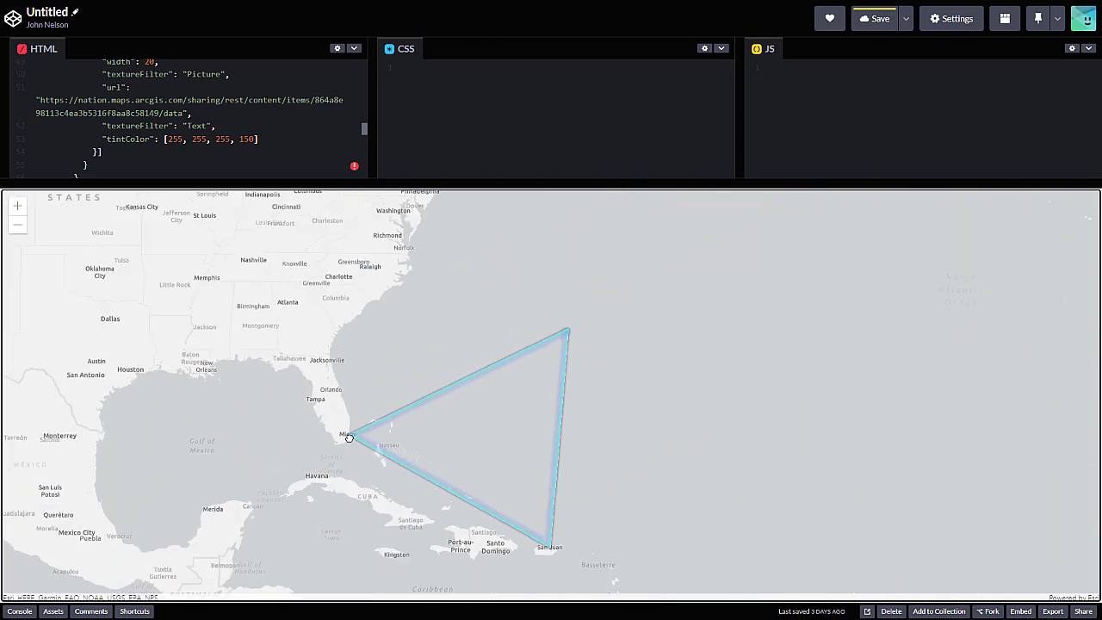